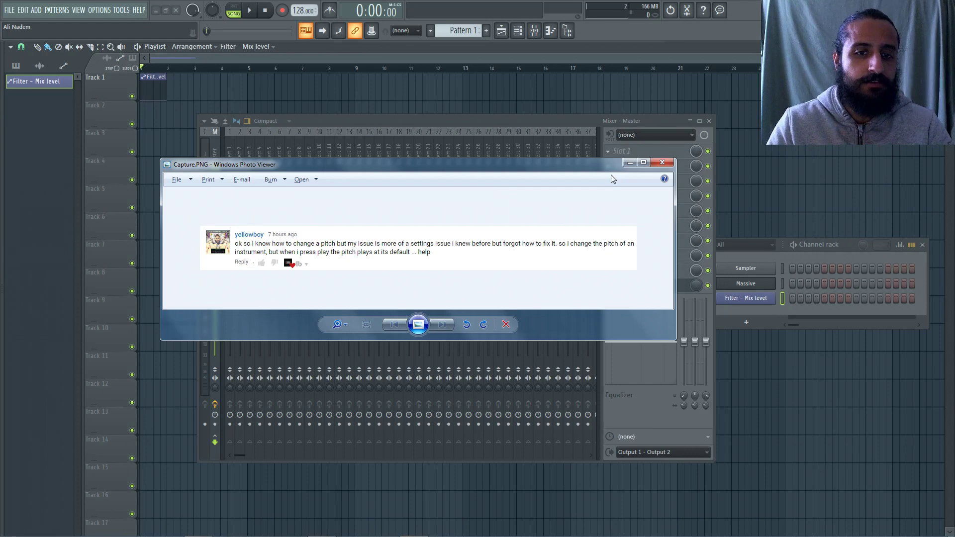
Close the picture viewer, open the Massive synth window, and move the Mixer out of the way.
click(662, 163)
click(772, 284)
drag(339, 120, 439, 285)
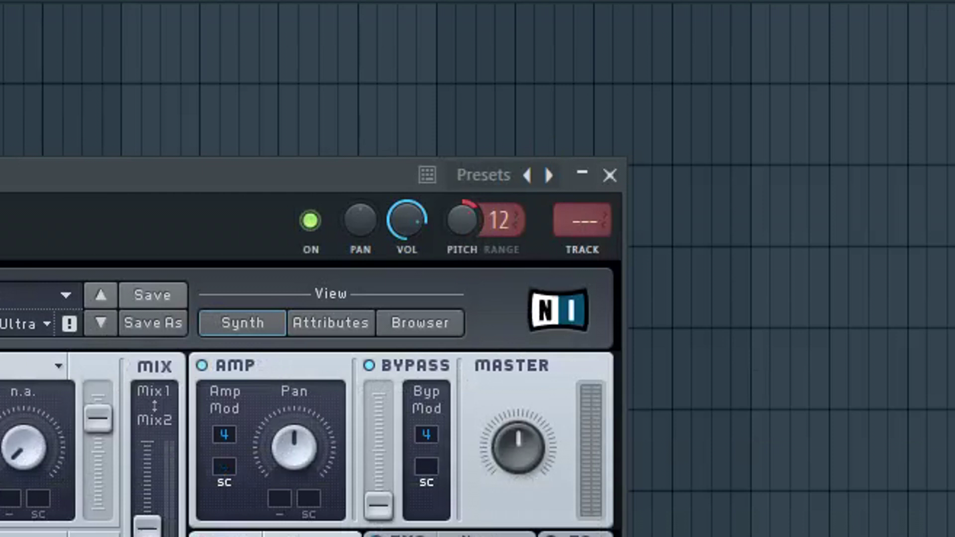
Reset the Massive PITCH knob to its default and close the Massive window.
right_click(463, 221)
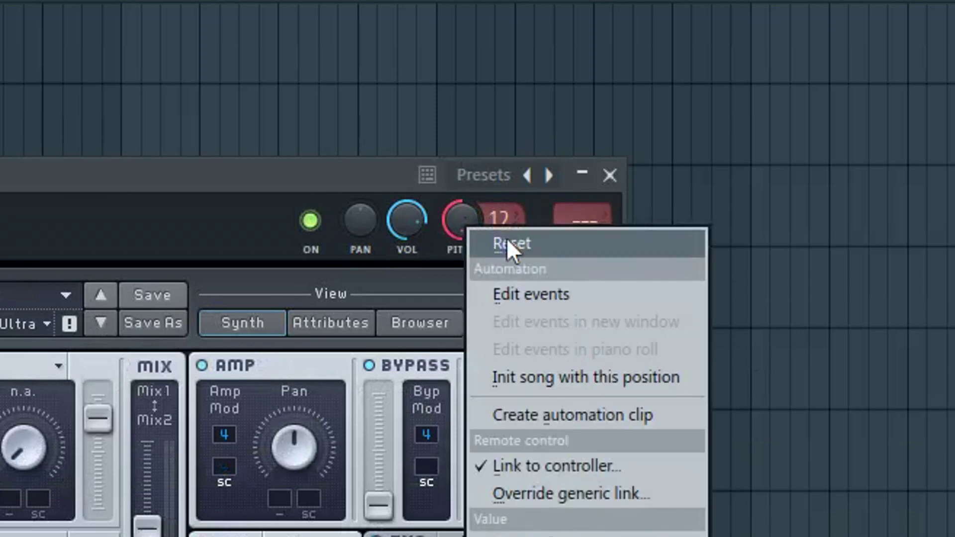
click(508, 244)
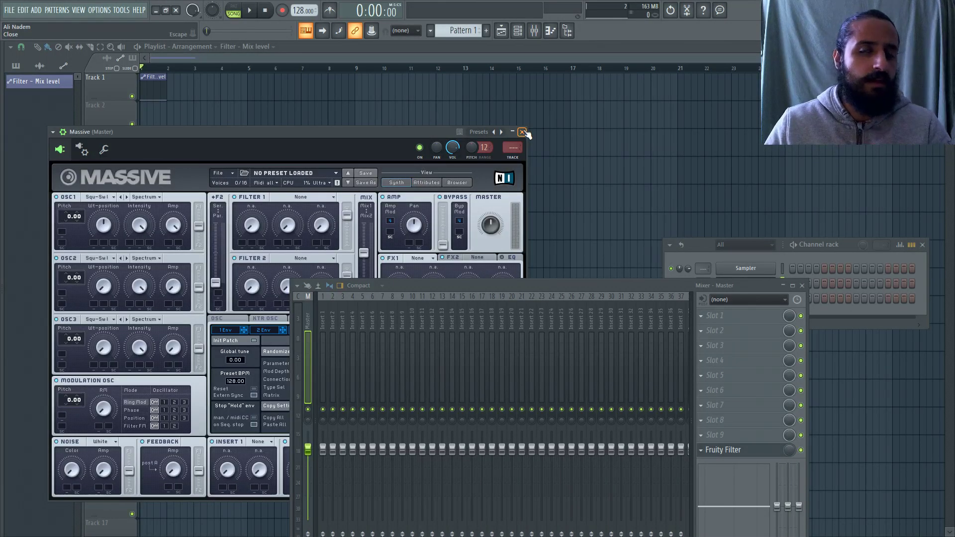
click(522, 132)
drag(510, 286, 371, 131)
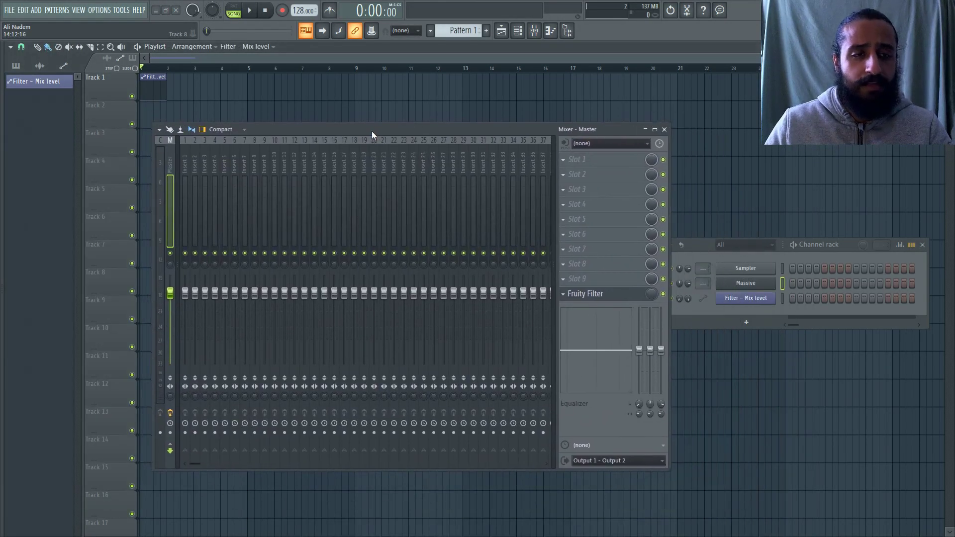
right_click(652, 294)
key(Escape)
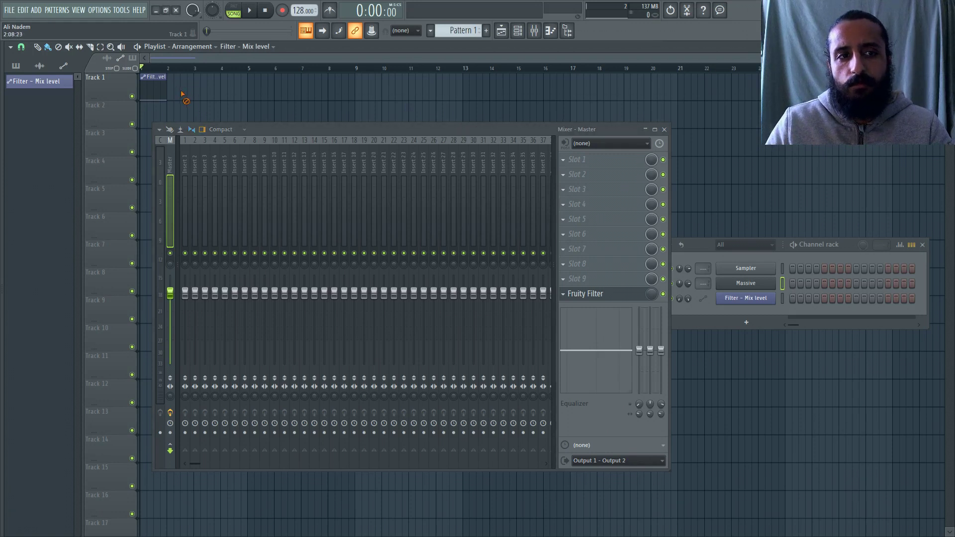
Delete the Filter - Mix level clip from Track 1, check the mix knob's menu, and select bars 1–5.
right_click(163, 94)
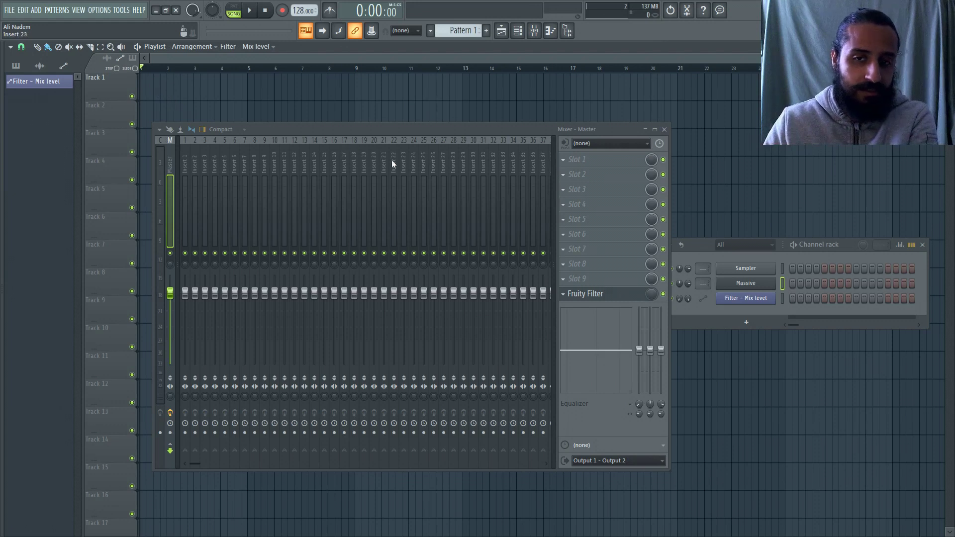
right_click(650, 295)
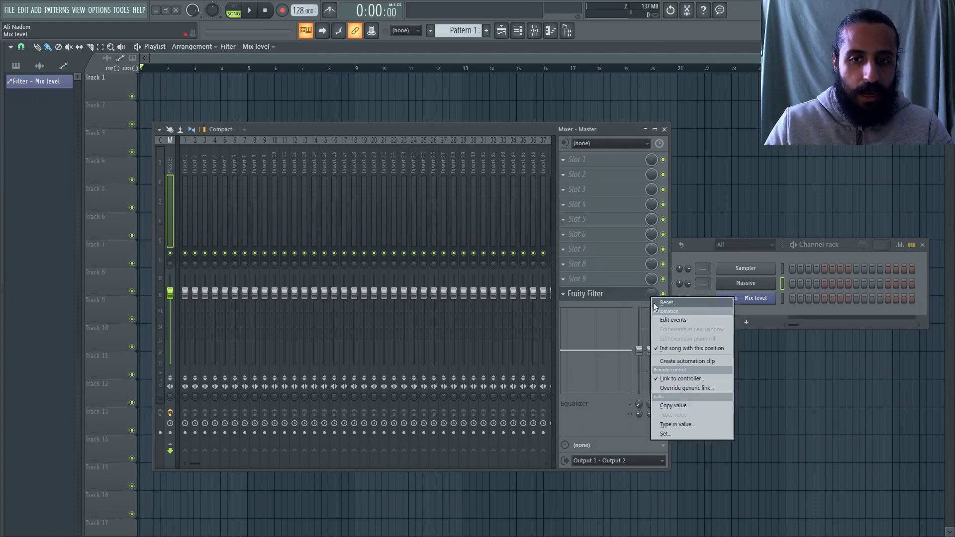
click(655, 302)
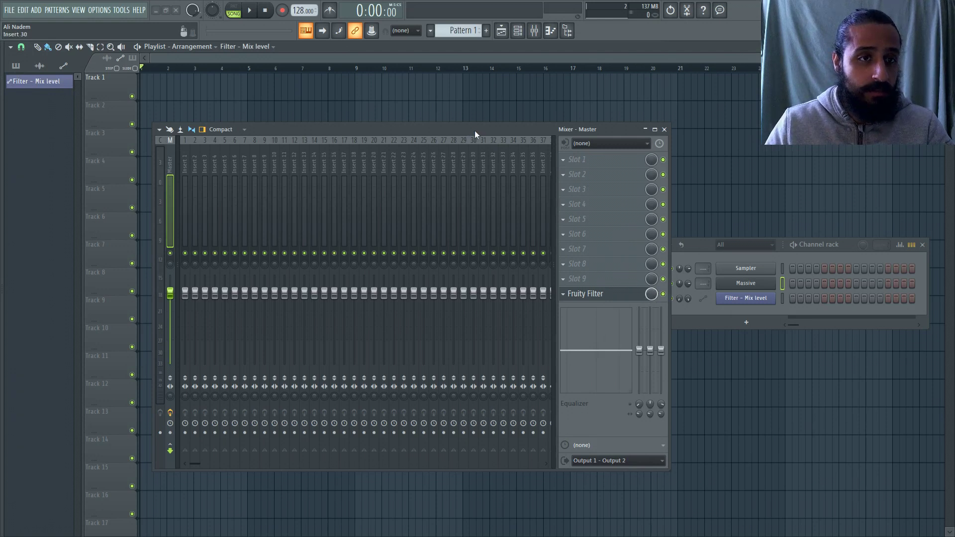
drag(249, 78, 227, 117)
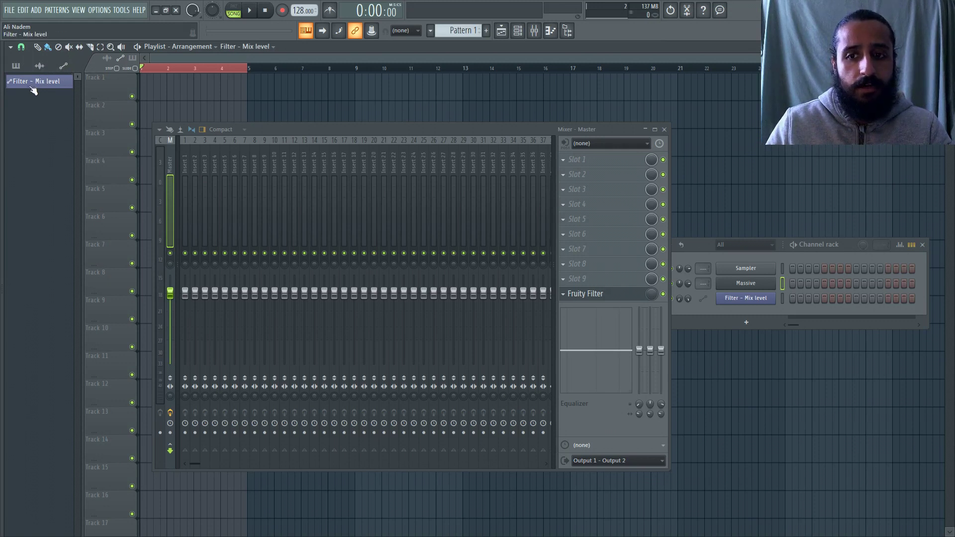
Center the Channel rack and filter it to automation channels, then back to all channels.
drag(704, 248, 380, 233)
click(428, 230)
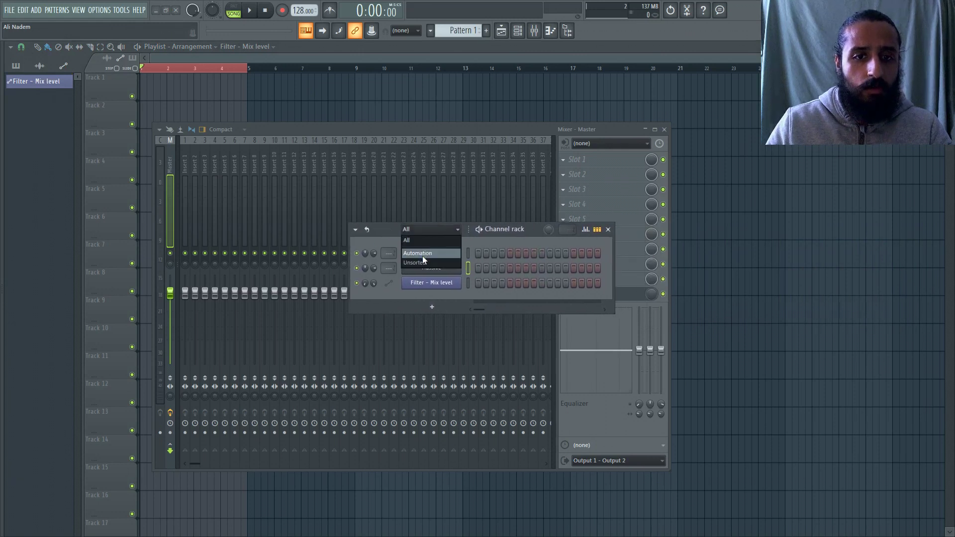
click(423, 254)
click(428, 230)
click(430, 241)
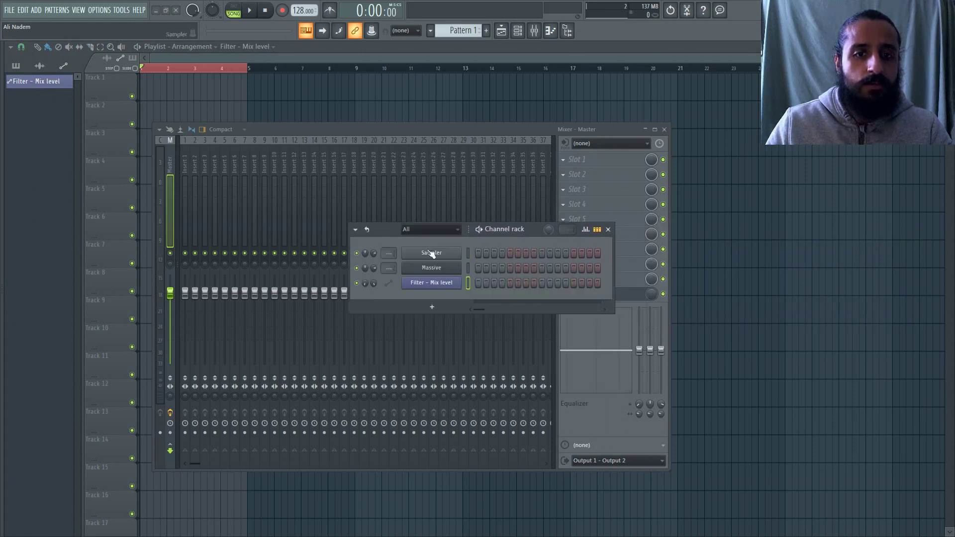
Delete the Filter - Mix level clip from the Playlist clip list, confirming the channel removal.
right_click(432, 285)
right_click(40, 79)
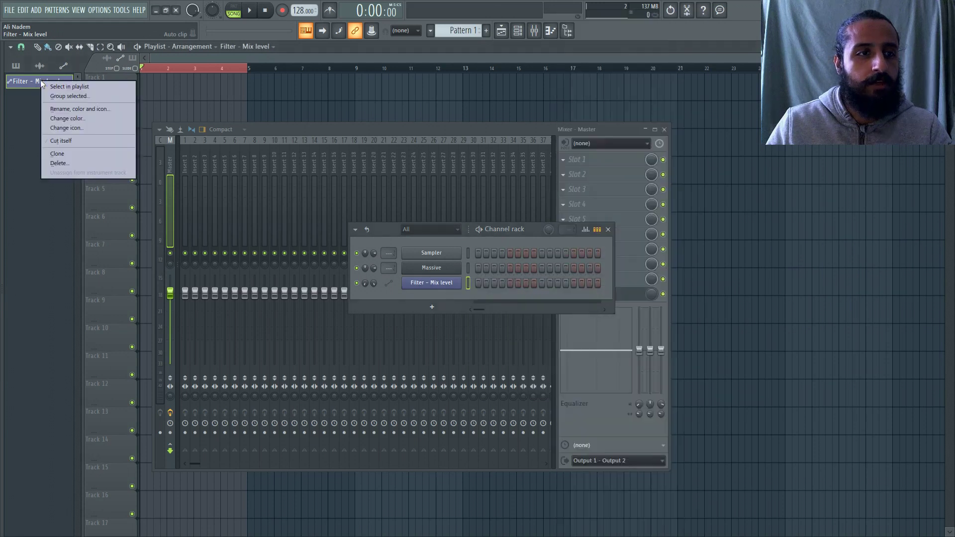
click(69, 161)
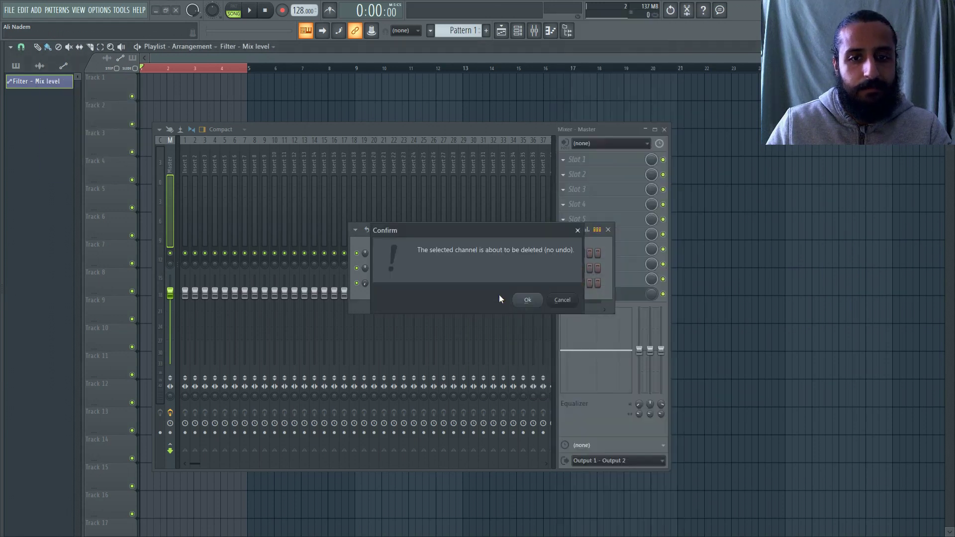
click(527, 300)
drag(397, 226, 769, 367)
right_click(649, 294)
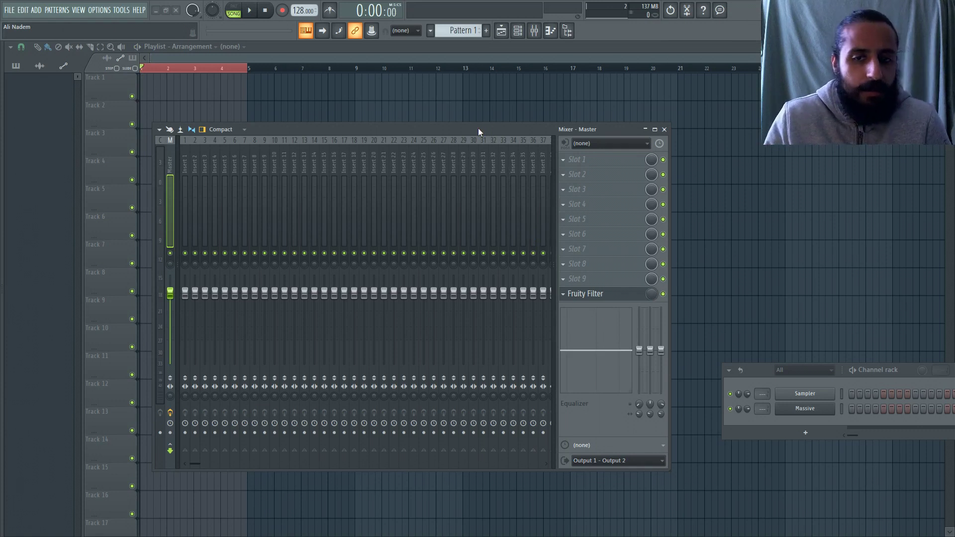
right_click(650, 298)
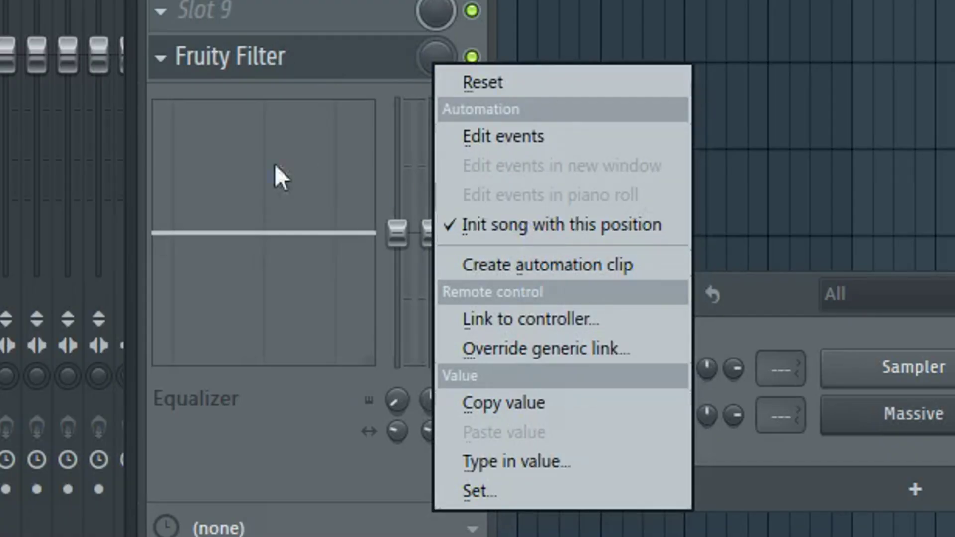
click(544, 223)
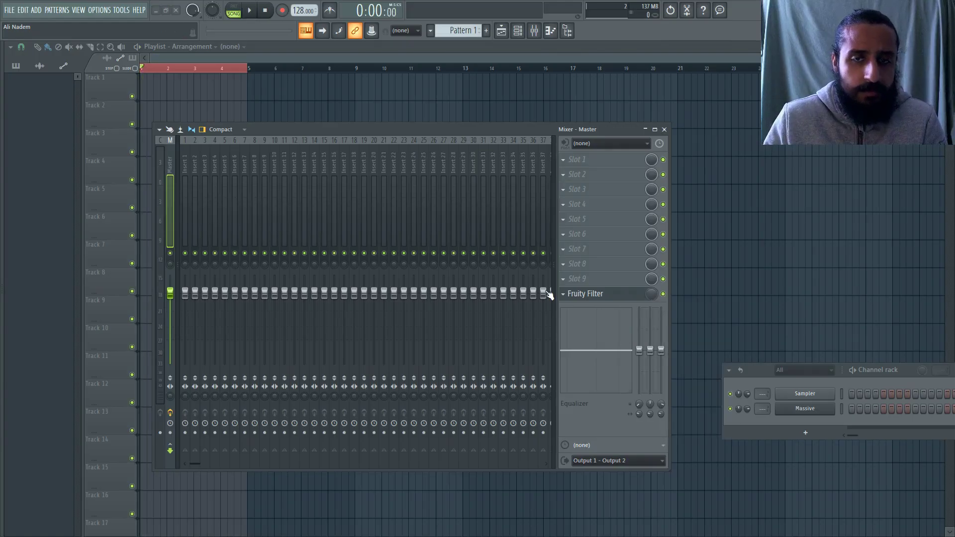
right_click(648, 295)
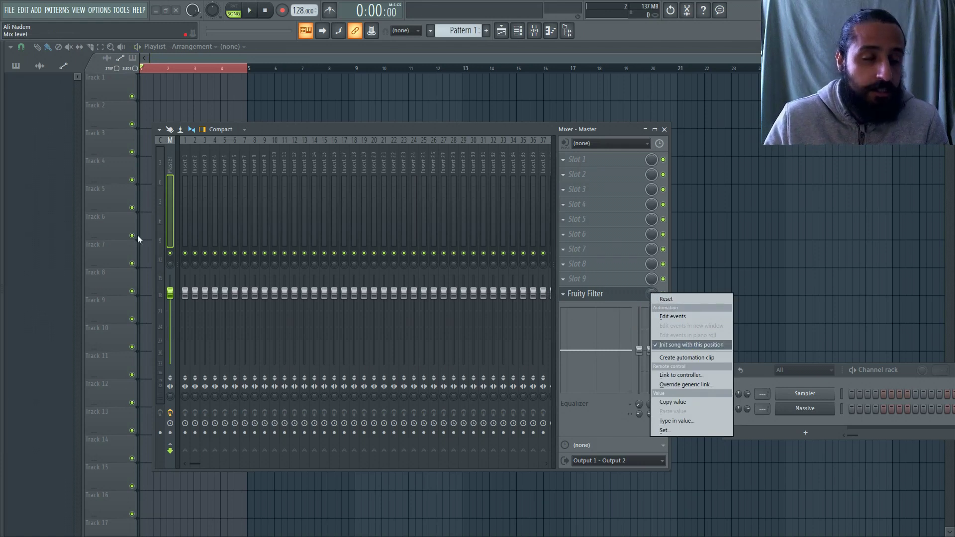
click(2, 181)
Open the Browser, expand Initialized controls under Current project, and move the Mixer aside.
drag(2, 182, 120, 188)
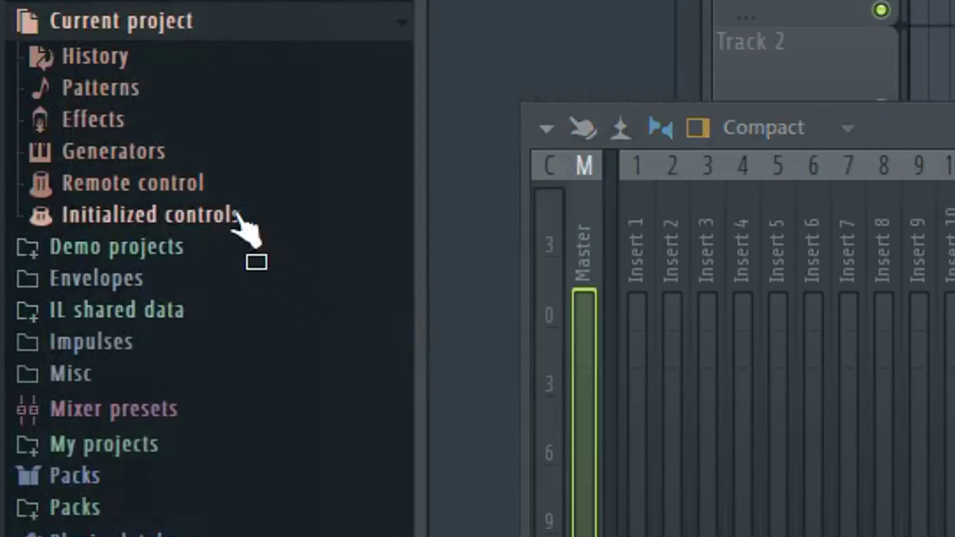
click(237, 214)
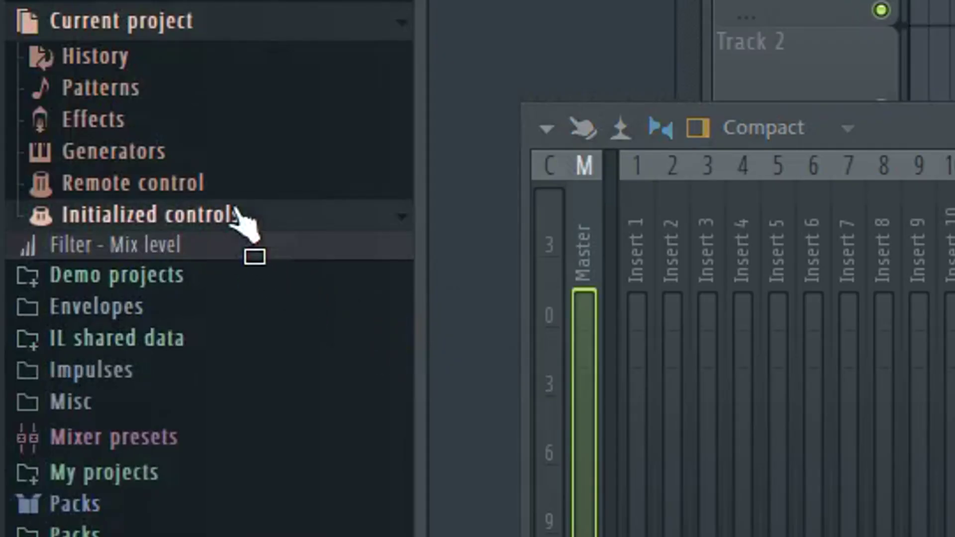
drag(237, 214, 179, 265)
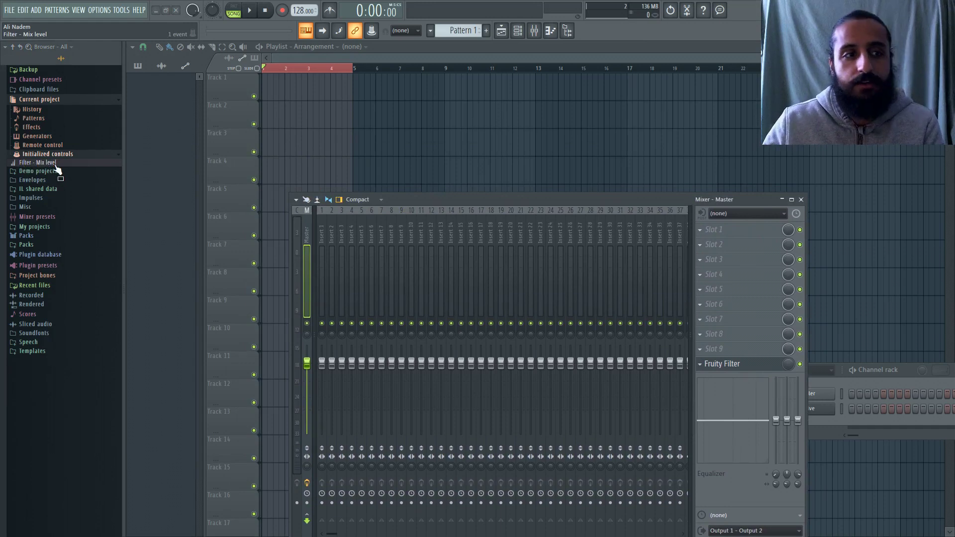
Delete the Filter - Mix level event from Initialized controls and refresh the Current project folder.
right_click(55, 167)
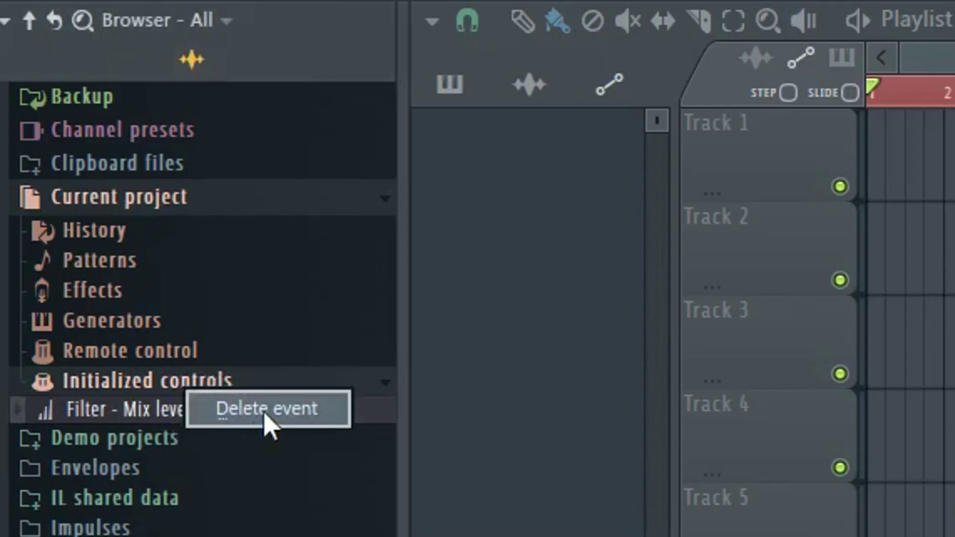
click(265, 421)
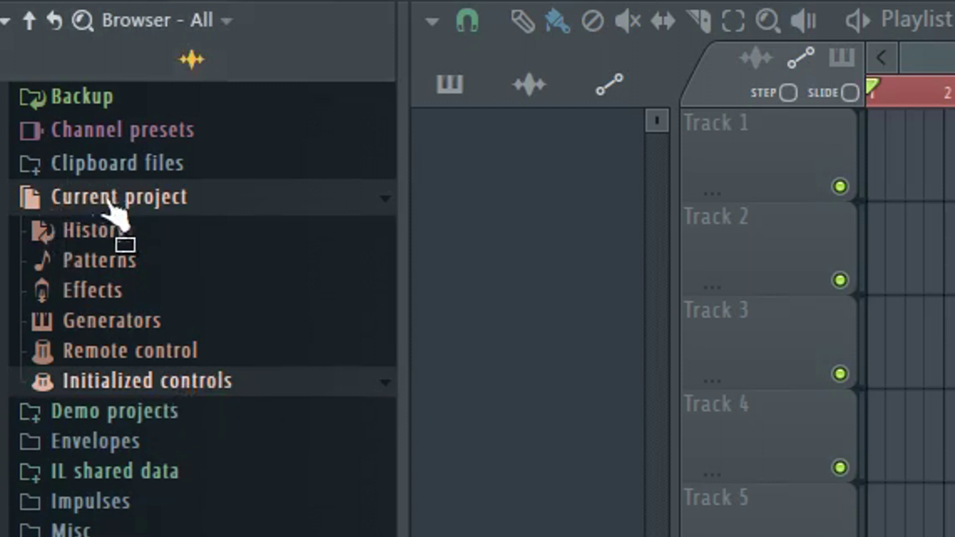
click(165, 201)
click(164, 202)
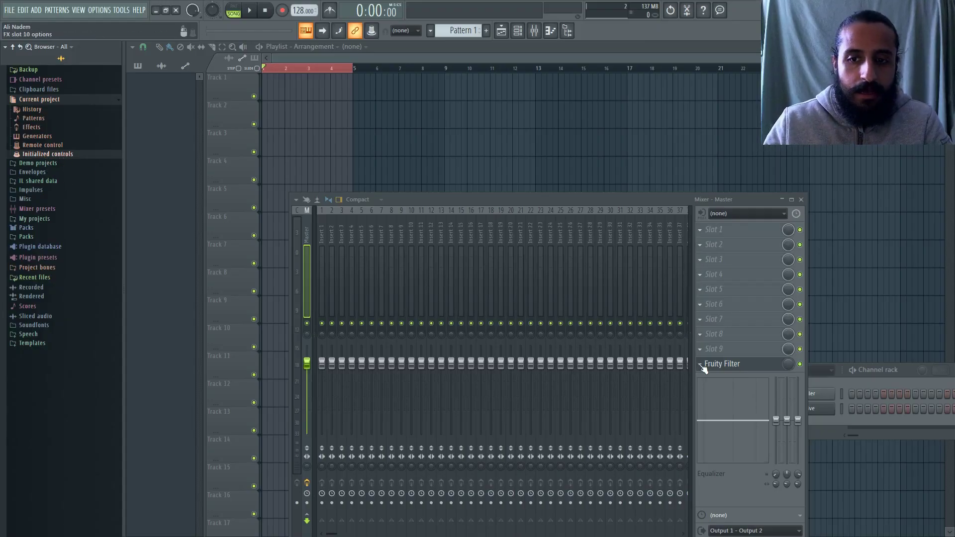
right_click(787, 364)
key(Escape)
key(space)
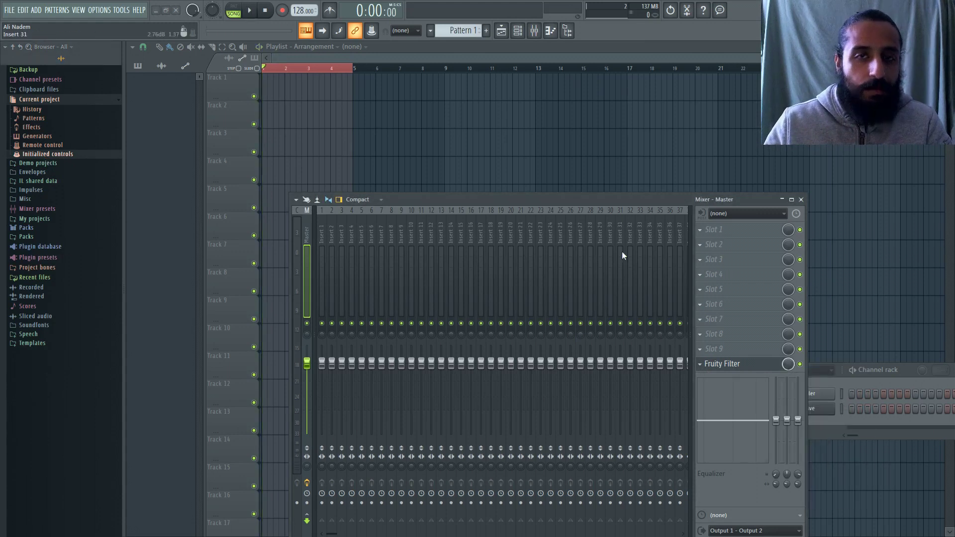
right_click(788, 368)
key(Escape)
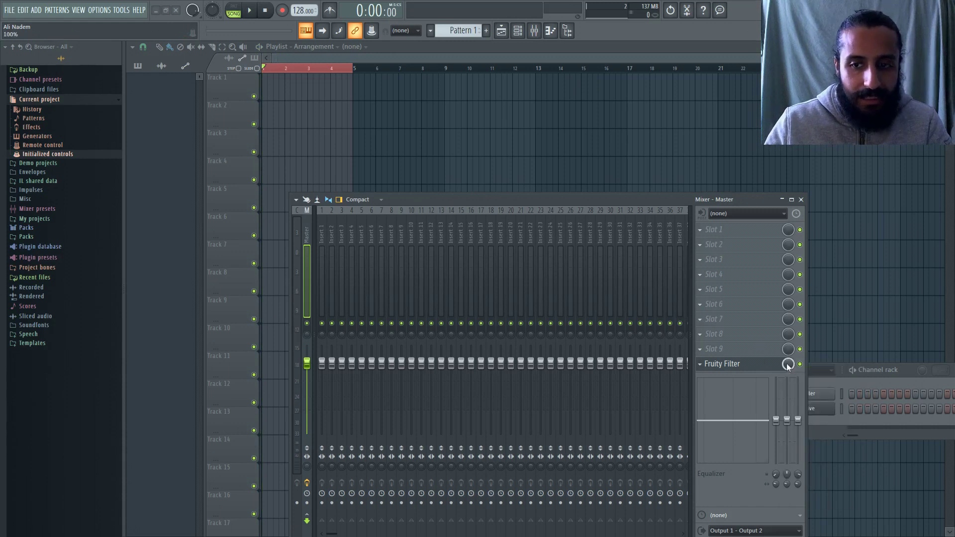
right_click(787, 366)
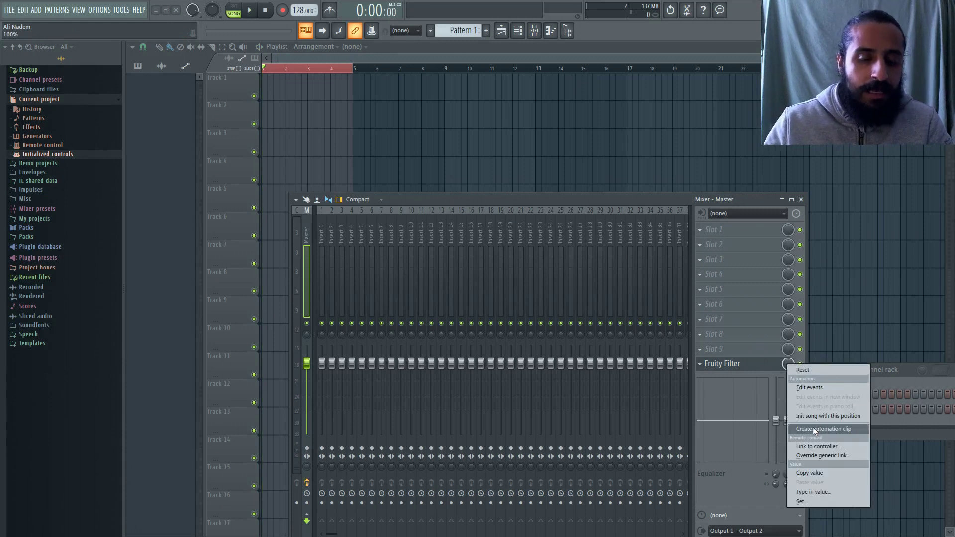
click(532, 201)
drag(532, 201, 505, 201)
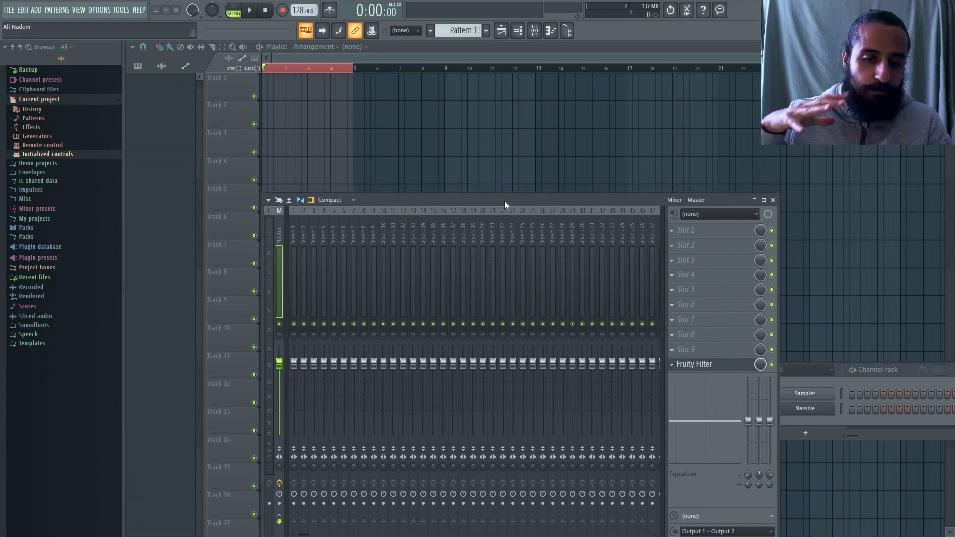